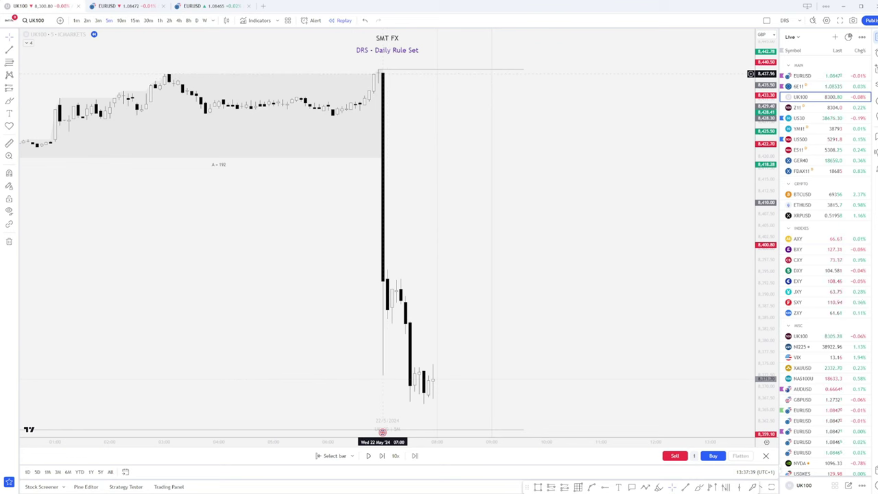
# Step: Advance the UK100 5-minute bar replay three candles, to the 08:10 candle on 22 May
pyautogui.moveTo(383, 432)
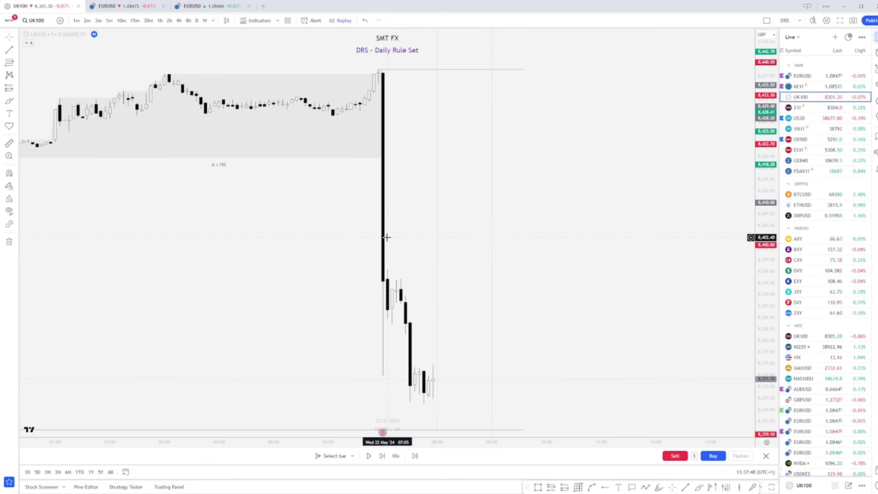
pyautogui.scroll(-5, 386, 237)
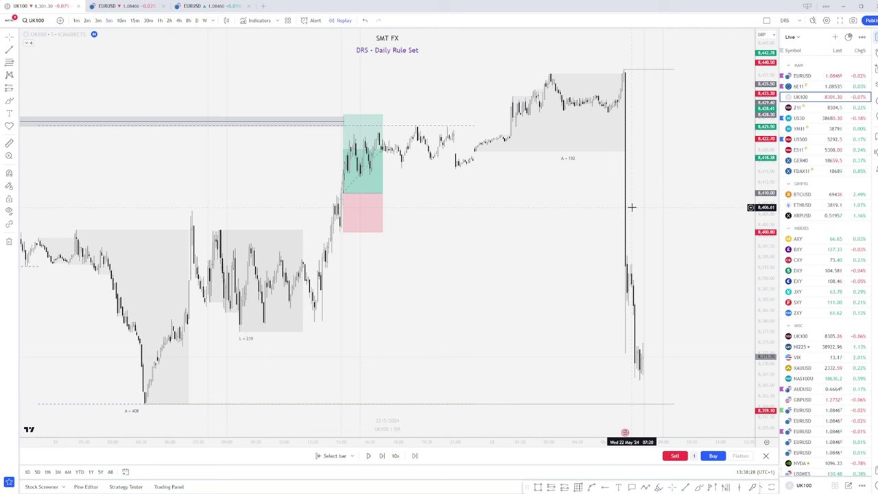
pyautogui.scroll(4, 625, 335)
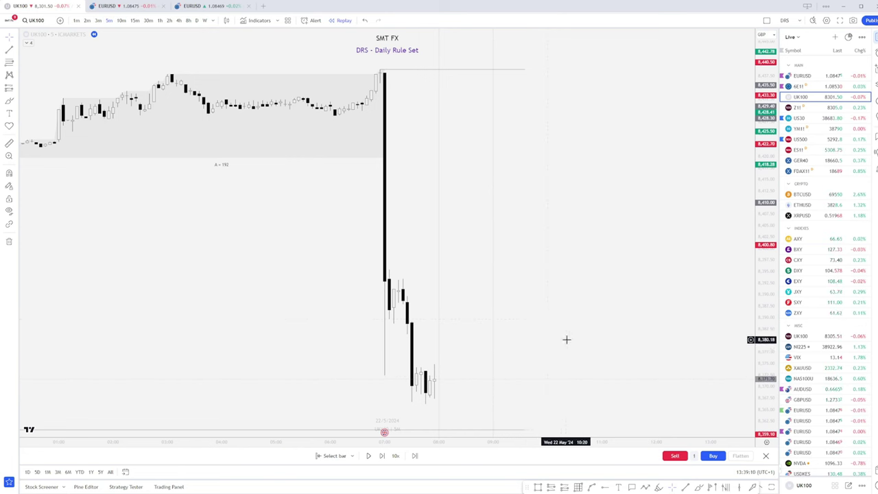
pyautogui.scroll(-3, 566, 336)
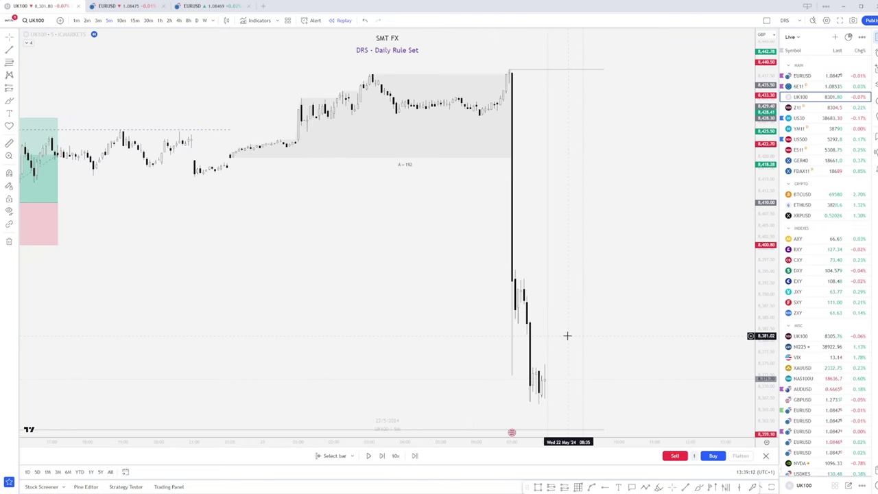
pyautogui.scroll(3, 567, 335)
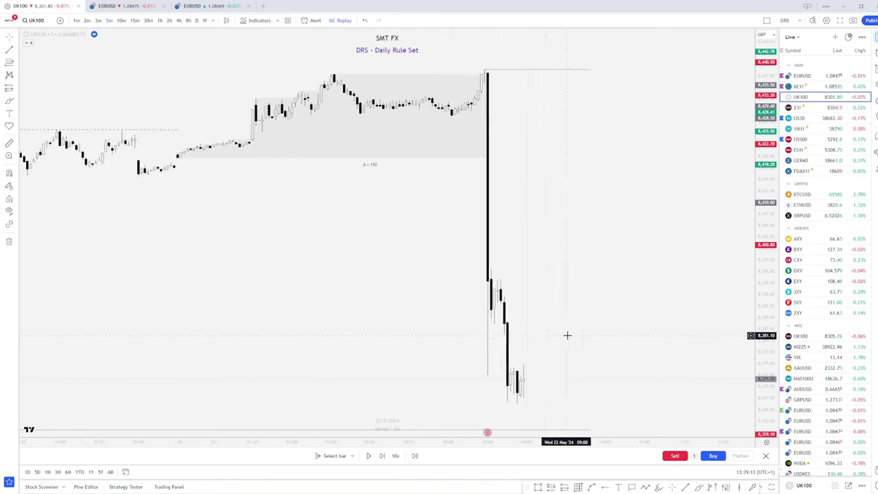
pyautogui.click(381, 456)
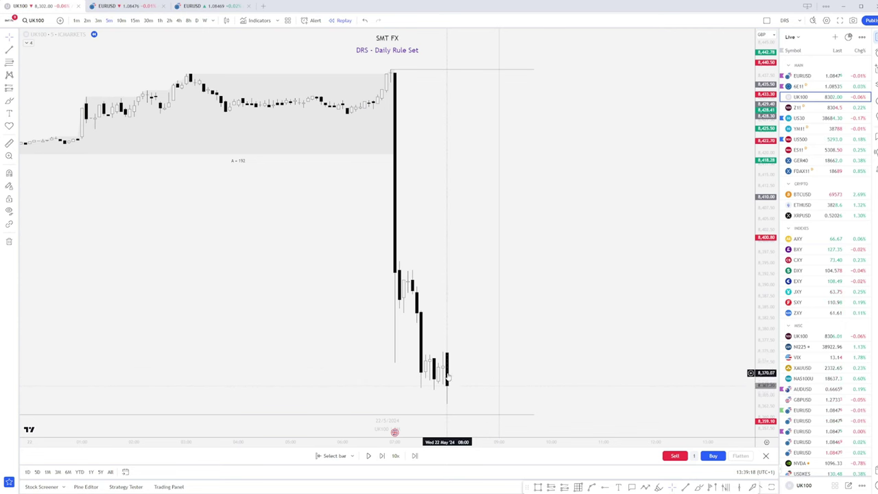
pyautogui.click(382, 456)
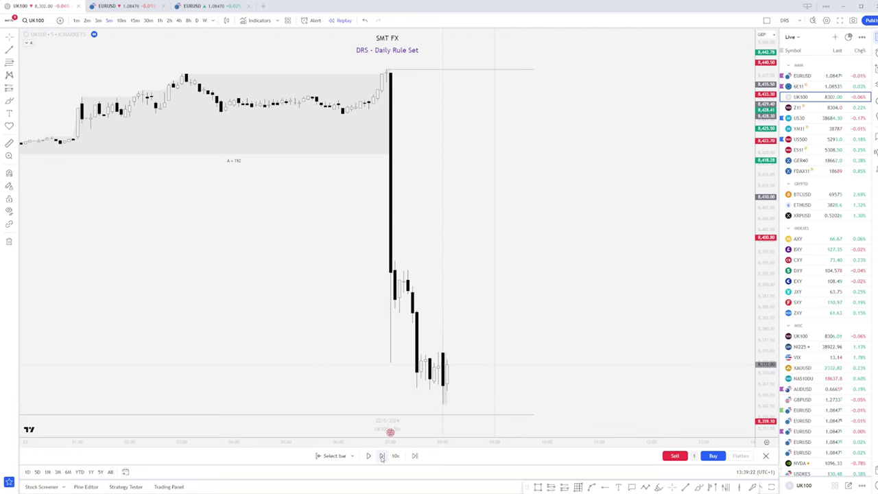
pyautogui.click(383, 456)
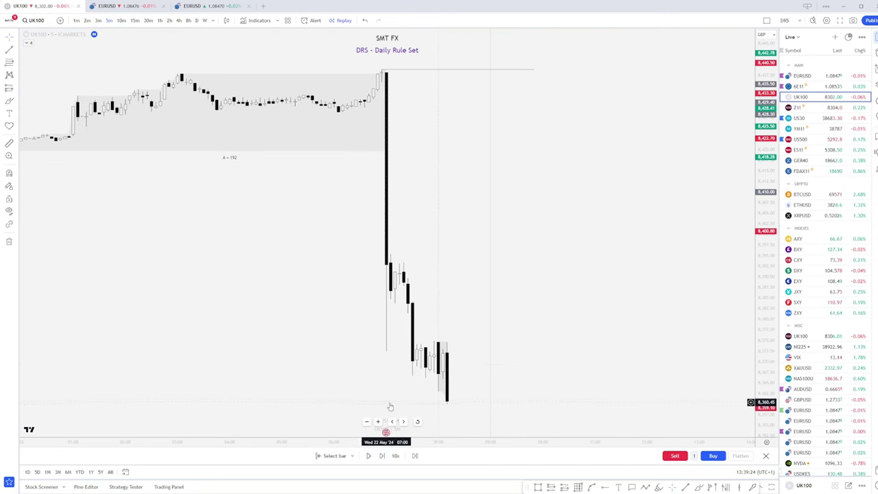
# Step: Advance the bar replay two more candles, to the 08:20 candle
pyautogui.scroll(-3, 404, 402)
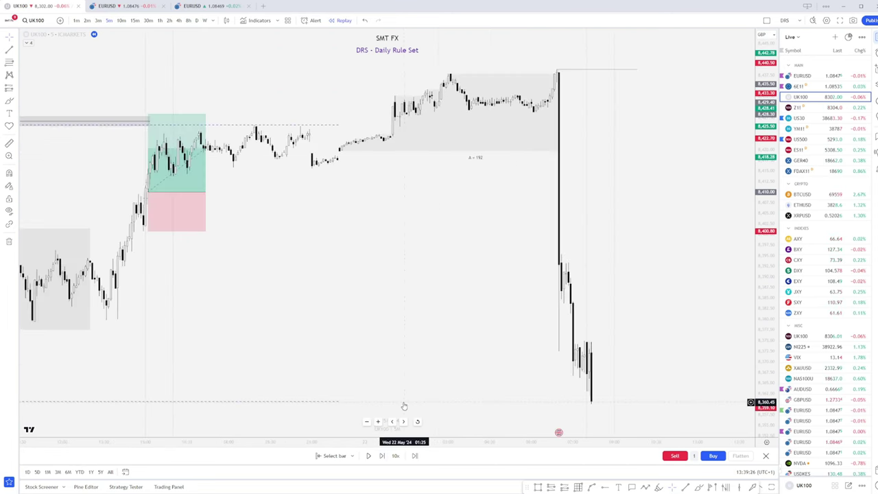
pyautogui.click(381, 456)
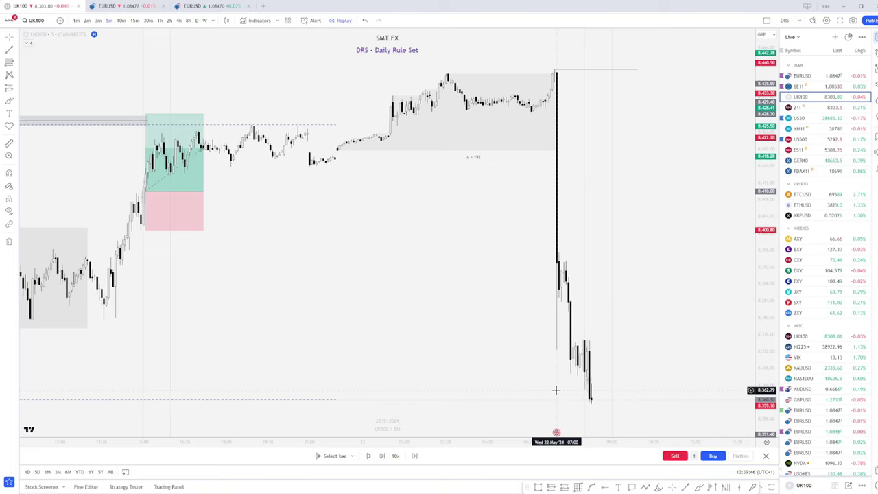
pyautogui.scroll(3, 556, 390)
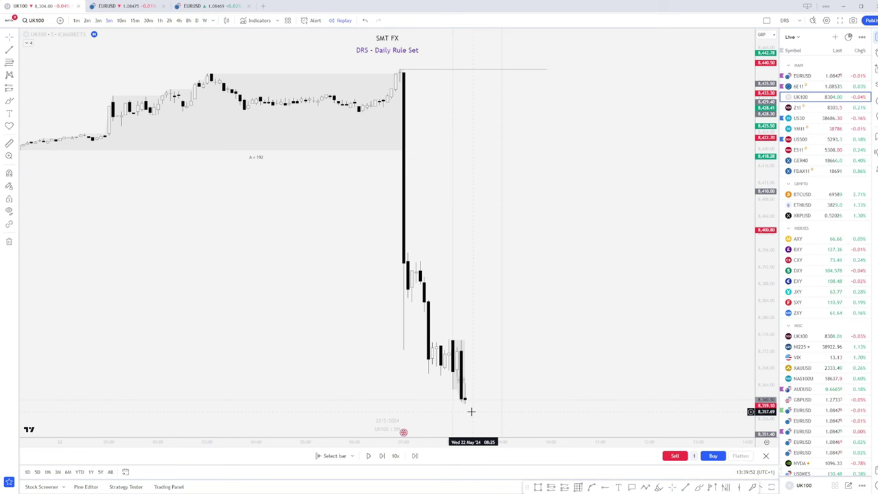
pyautogui.click(382, 455)
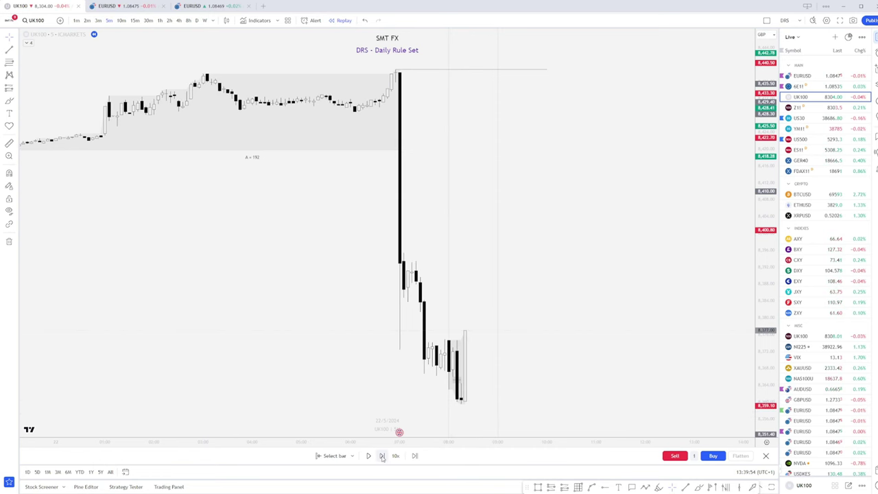
# Step: Draw a horizontal trend line at about 8,374.93 ending at the 08:15 candle and apply the SMS drawing template
pyautogui.click(431, 339)
pyautogui.click(461, 339)
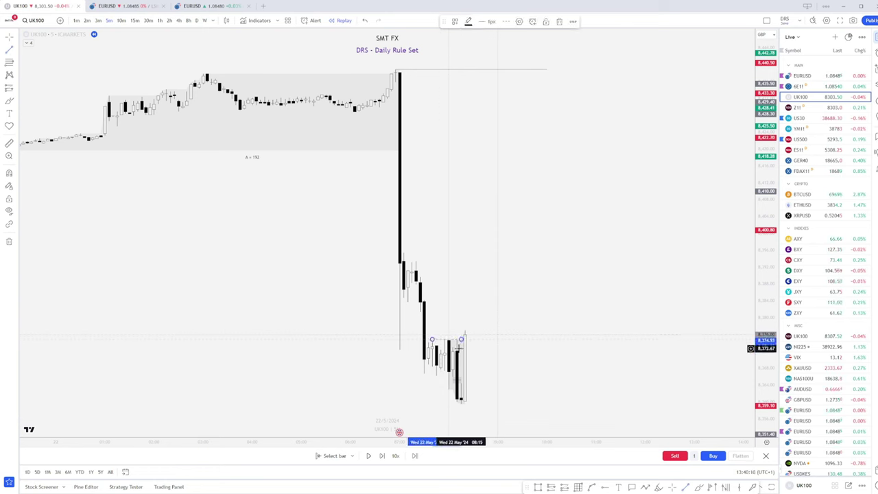
pyautogui.click(455, 22)
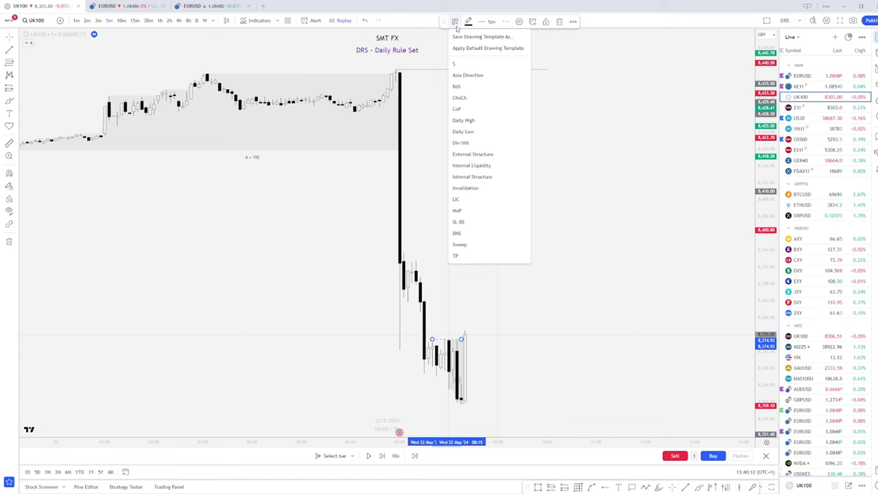
pyautogui.click(456, 234)
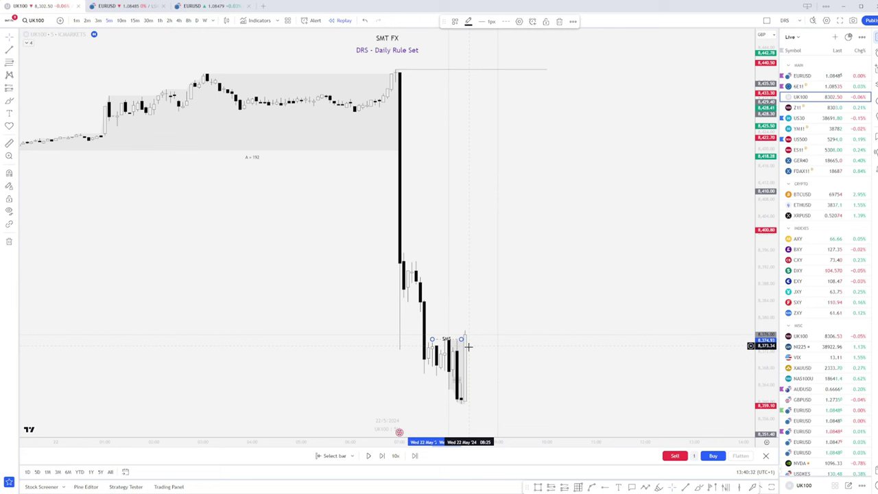
pyautogui.click(533, 316)
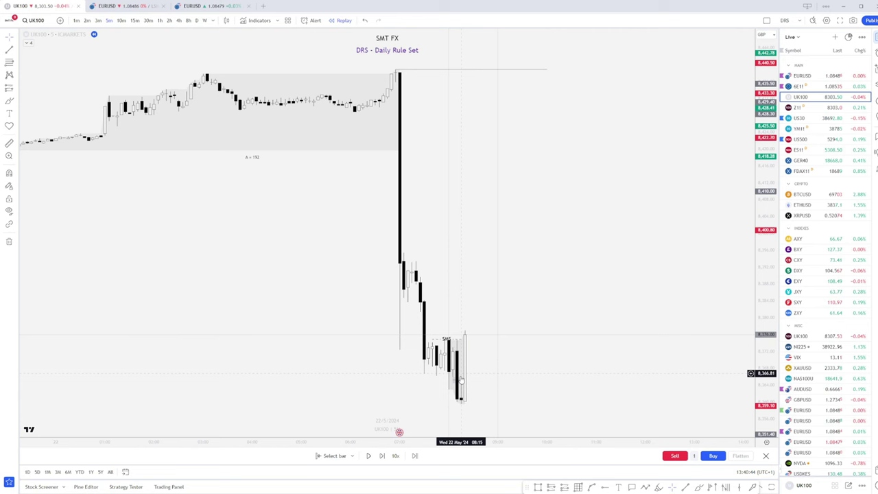
# Step: Advance the replay one candle to 08:25 and place a long position at about 8,373.59 in the empty area after price
pyautogui.click(382, 457)
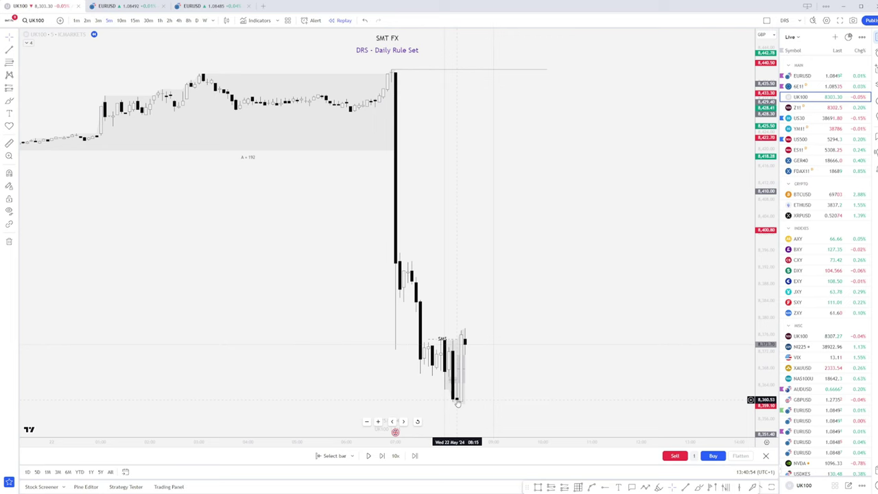
pyautogui.scroll(2, 457, 381)
pyautogui.scroll(2, 457, 380)
pyautogui.moveTo(515, 319); pyautogui.dragTo(451, 271)
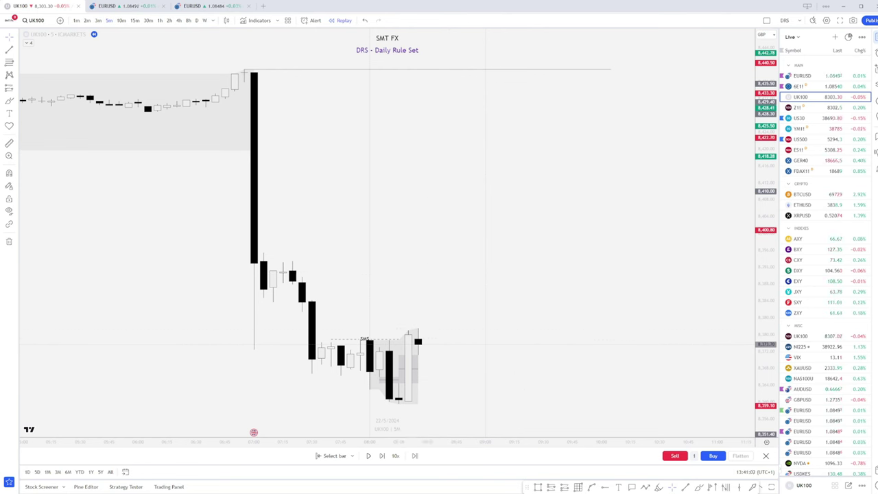
pyautogui.click(564, 488)
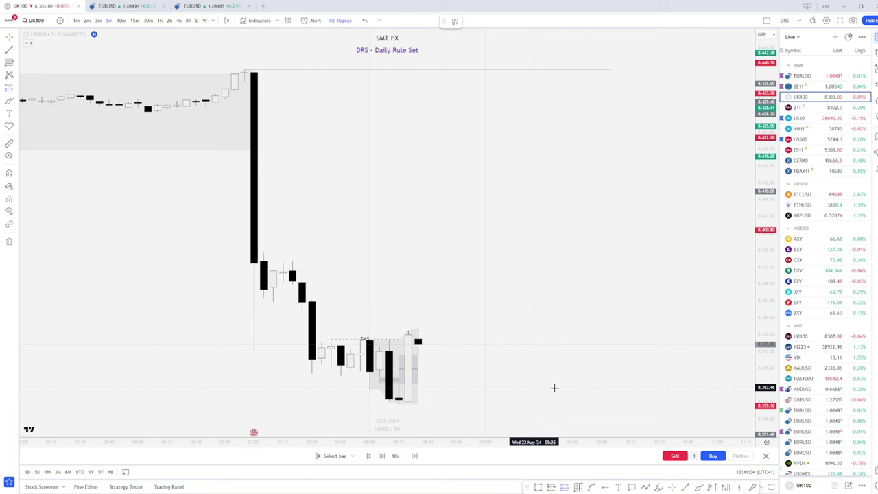
pyautogui.click(524, 344)
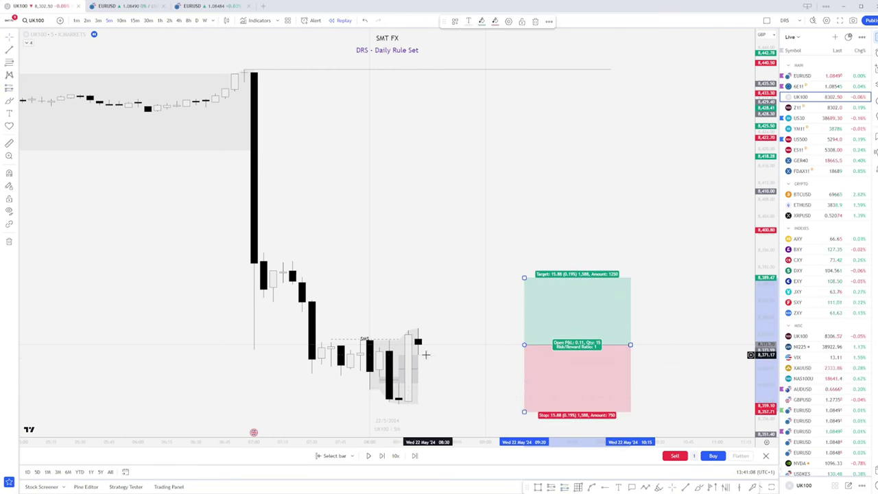
# Step: Measure the price distance from the 08:25 candle's low, about 8,371.17, down to about 8,364.47
pyautogui.click(420, 357)
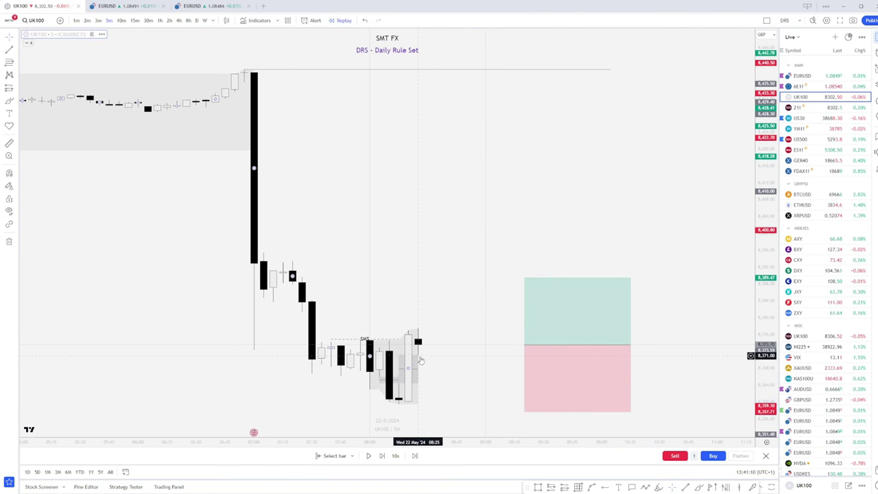
pyautogui.keyDown('shift'); pyautogui.click(423, 354); pyautogui.keyUp('shift')
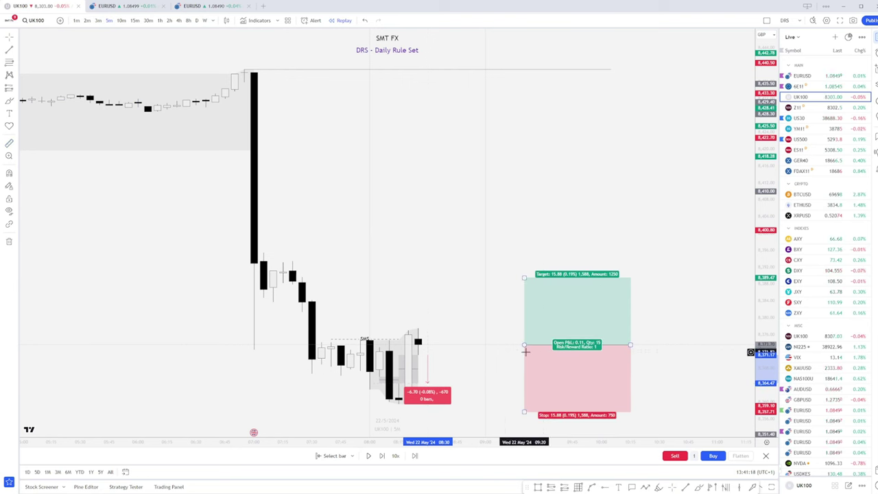
pyautogui.click(549, 352)
# Step: Move the long position's entry to about 8,367.81 at the 08:25 candle, with its stop at about 8,359.50 and target at about 8,384.39
pyautogui.moveTo(549, 352); pyautogui.dragTo(448, 375)
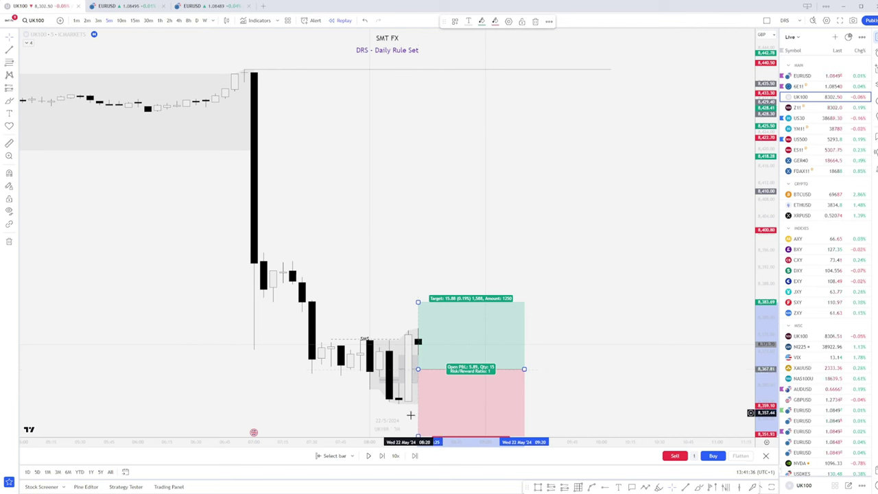
pyautogui.moveTo(417, 436); pyautogui.dragTo(401, 403)
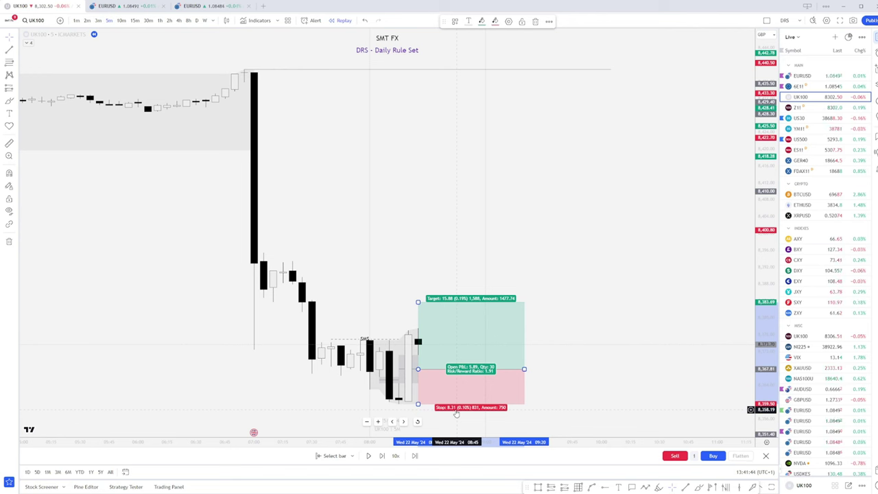
pyautogui.moveTo(417, 302); pyautogui.dragTo(418, 300)
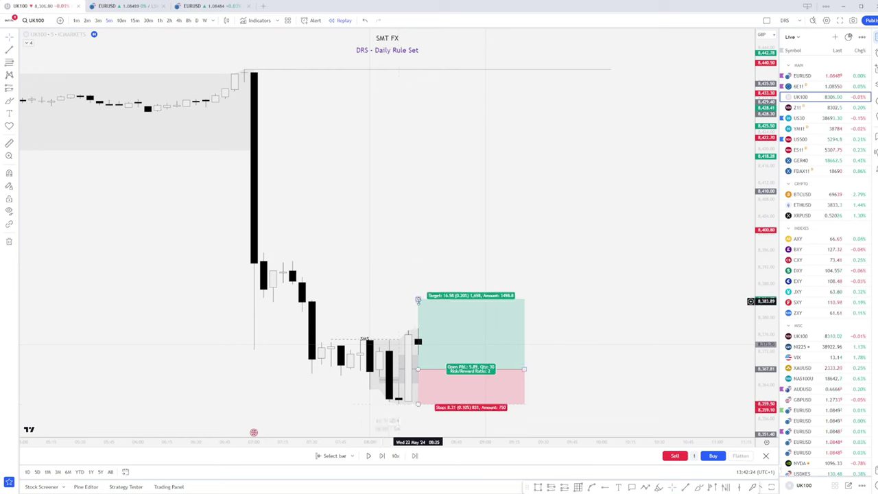
# Step: Try the long position's target at risk/reward ratios of about 8.17 and 5.74, returning it to 2 after each trial
pyautogui.moveTo(418, 300); pyautogui.dragTo(418, 83)
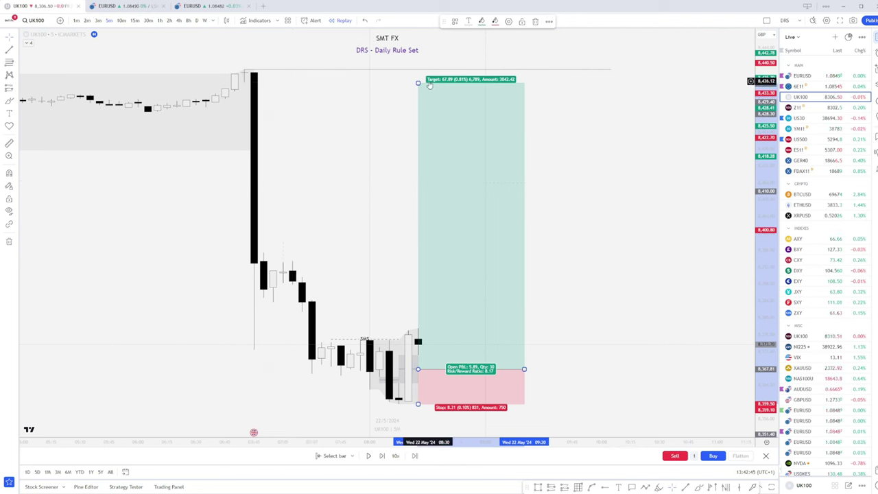
pyautogui.moveTo(418, 83); pyautogui.dragTo(424, 299)
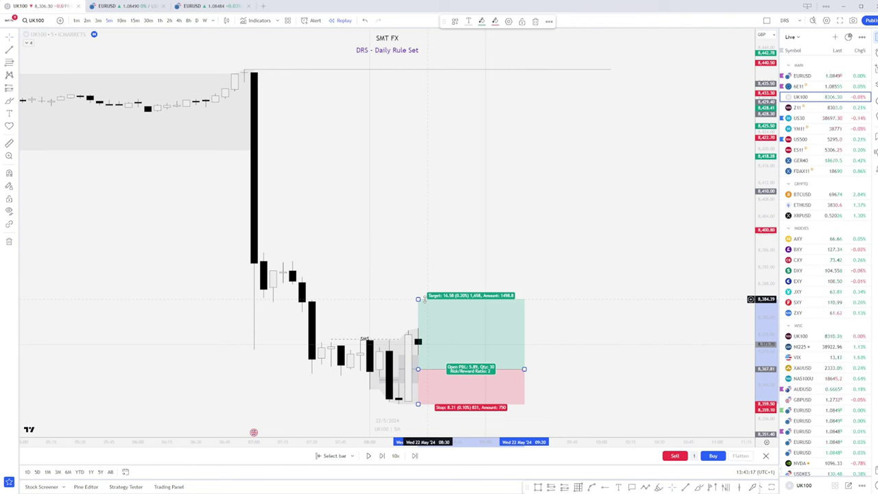
pyautogui.moveTo(420, 299); pyautogui.dragTo(418, 168)
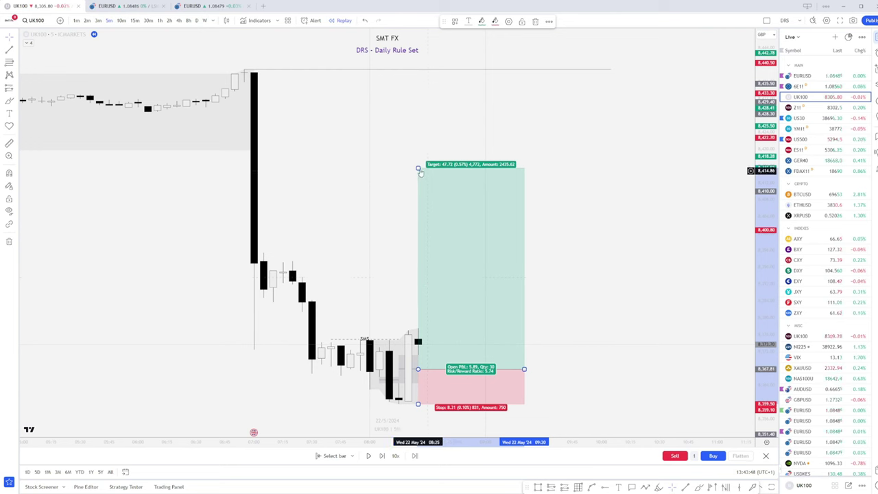
pyautogui.moveTo(418, 167); pyautogui.dragTo(415, 297)
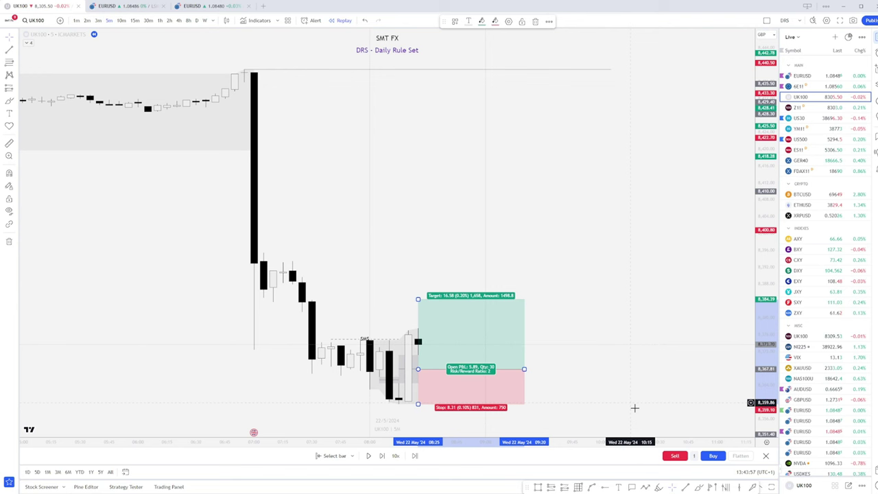
pyautogui.click(563, 422)
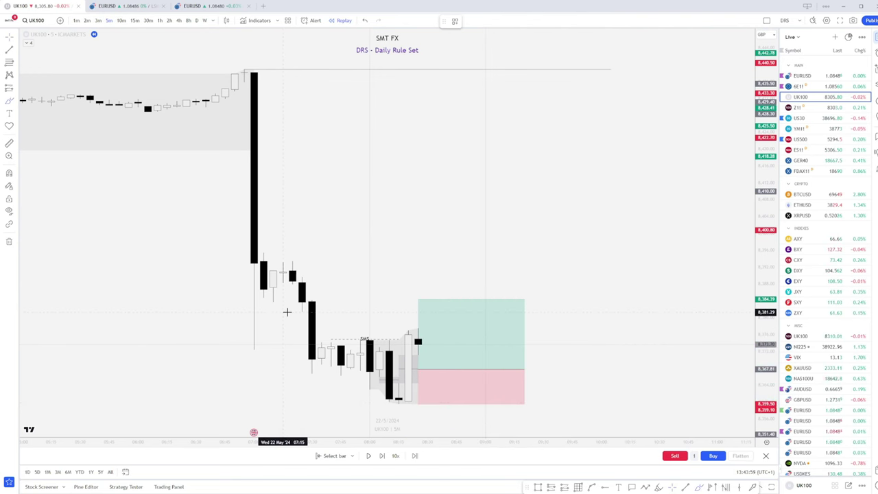
# Step: Mark four levels beside the 07:20 to 07:30 candles with short horizontal brush strokes and circle the lower part of the large 07:00 candle
pyautogui.moveTo(284, 312); pyautogui.dragTo(341, 312)
pyautogui.moveTo(293, 341); pyautogui.dragTo(341, 341)
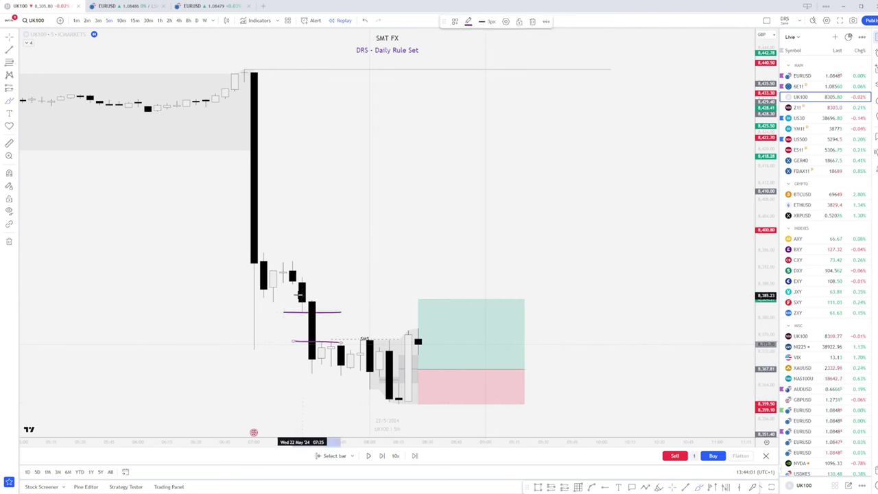
pyautogui.moveTo(293, 300); pyautogui.dragTo(343, 300)
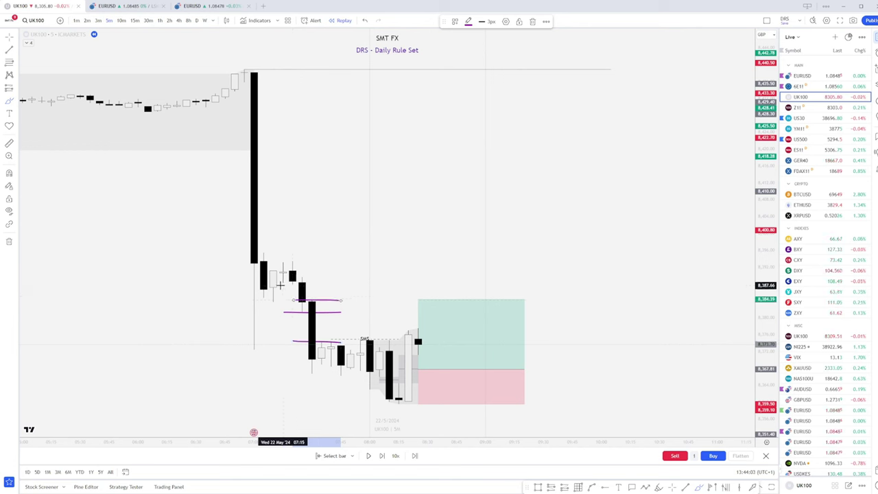
pyautogui.moveTo(284, 284); pyautogui.dragTo(336, 284)
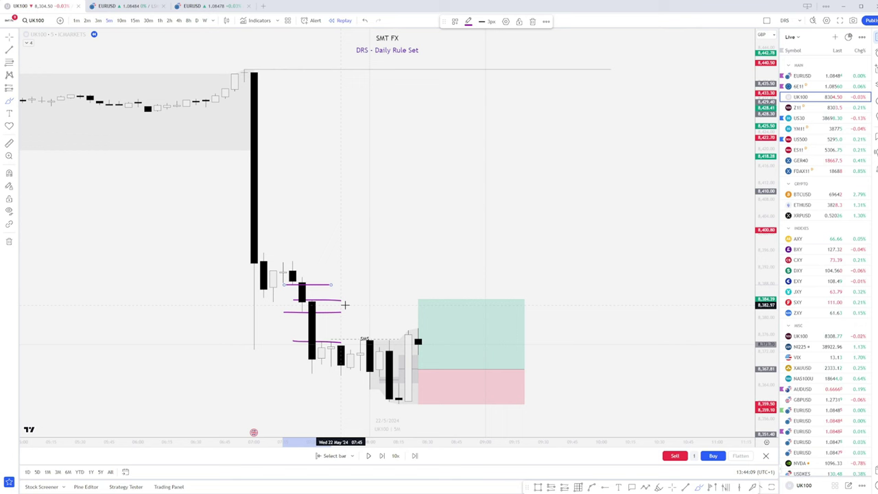
pyautogui.moveTo(273, 220)
pyautogui.mouseDown()
pyautogui.moveTo(226, 237)
pyautogui.moveTo(252, 216)
pyautogui.mouseUp()
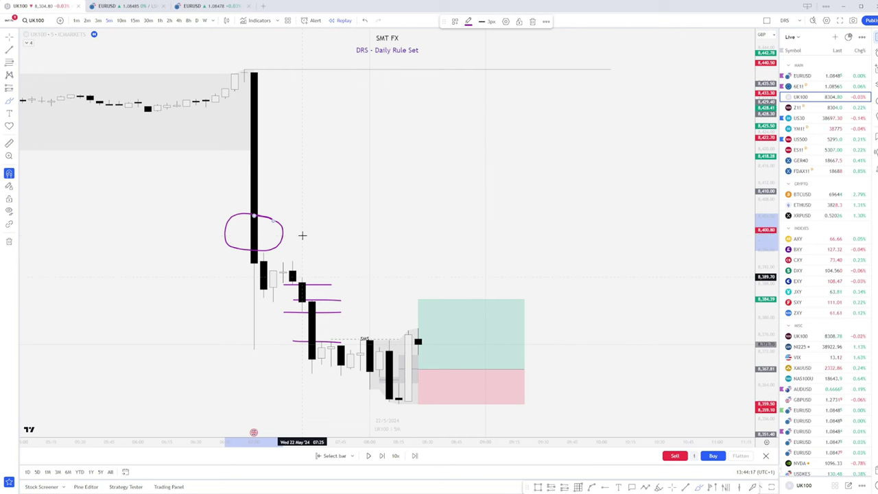
# Step: Undo the four horizontal brush strokes and the circle
pyautogui.hotkey('ctrl', 'z')
pyautogui.hotkey('ctrl', 'z')
pyautogui.hotkey('ctrl', 'z')
pyautogui.hotkey('ctrl', 'z')
pyautogui.hotkey('ctrl', 'z')
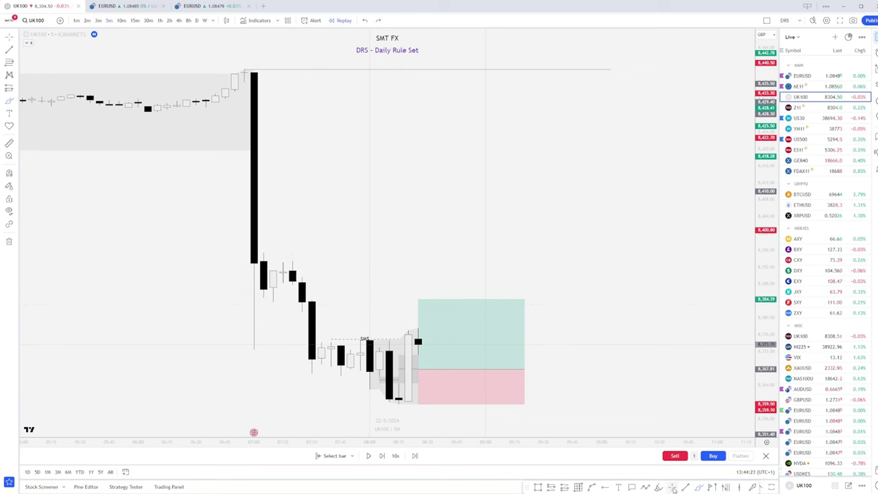
# Step: Advance the replay step by step from the 08:25 candle until the 08:35 candle is complete
pyautogui.click(382, 455)
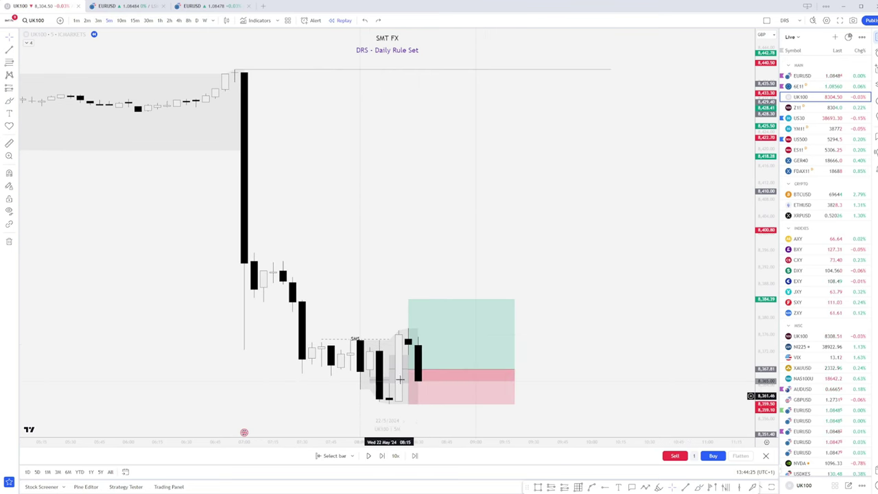
pyautogui.moveTo(417, 358)
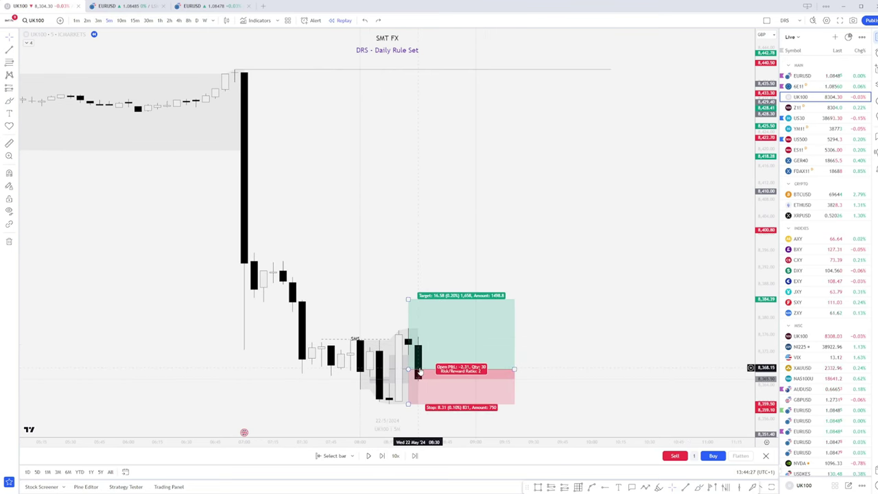
pyautogui.click(381, 456)
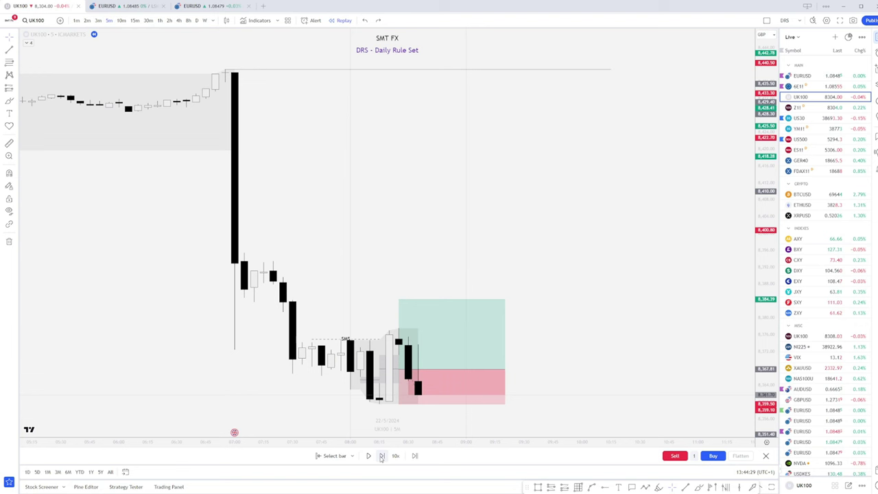
pyautogui.click(382, 456)
pyautogui.moveTo(419, 396)
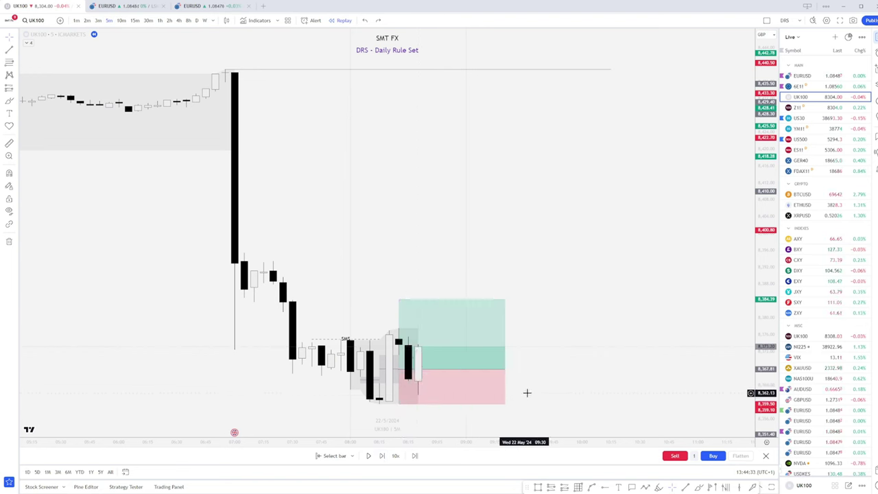
# Step: Measure the price distance from the low of the 08:35 candle down to the long position's stop
pyautogui.keyDown('shift'); pyautogui.click(524, 394); pyautogui.keyUp('shift')
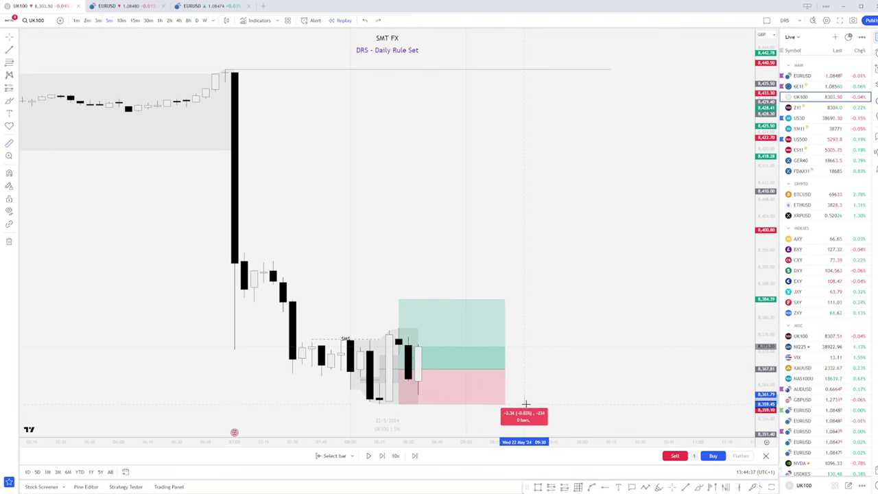
pyautogui.click(526, 402)
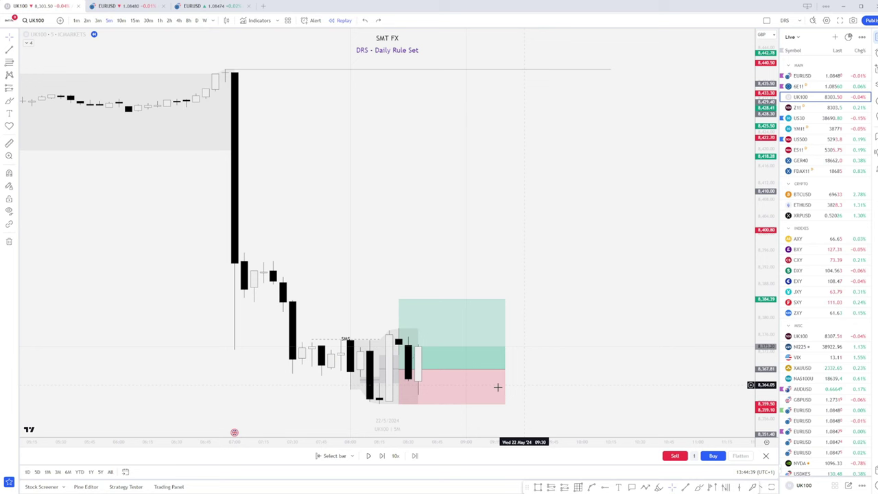
pyautogui.moveTo(420, 376)
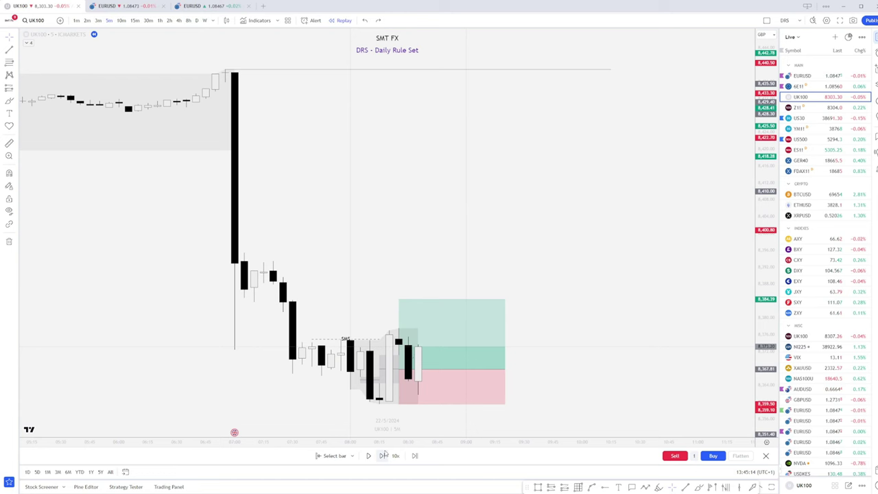
# Step: Advance the replay step by step through the 09:00 candle and check the long position's result against its target
pyautogui.click(382, 456)
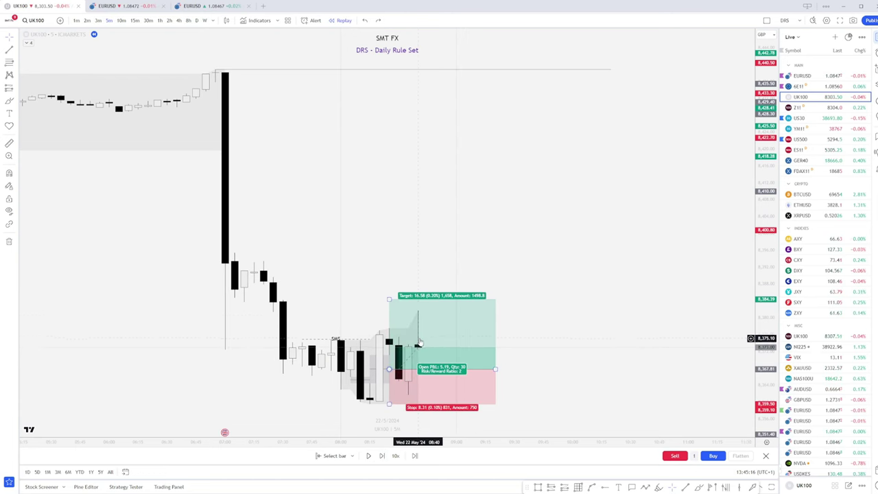
pyautogui.click(381, 456)
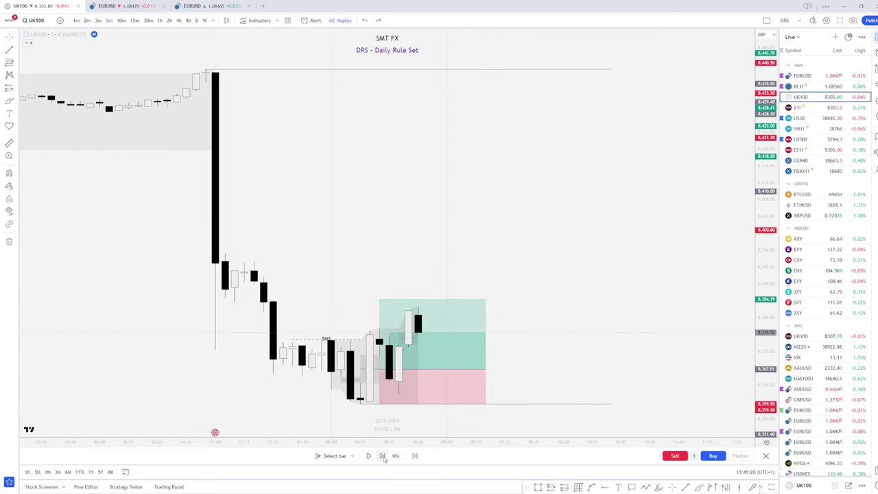
pyautogui.click(382, 456)
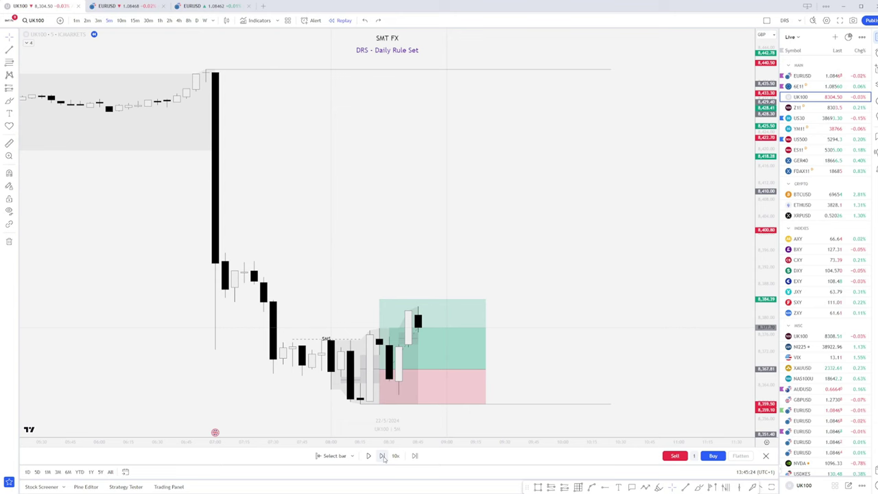
pyautogui.click(382, 456)
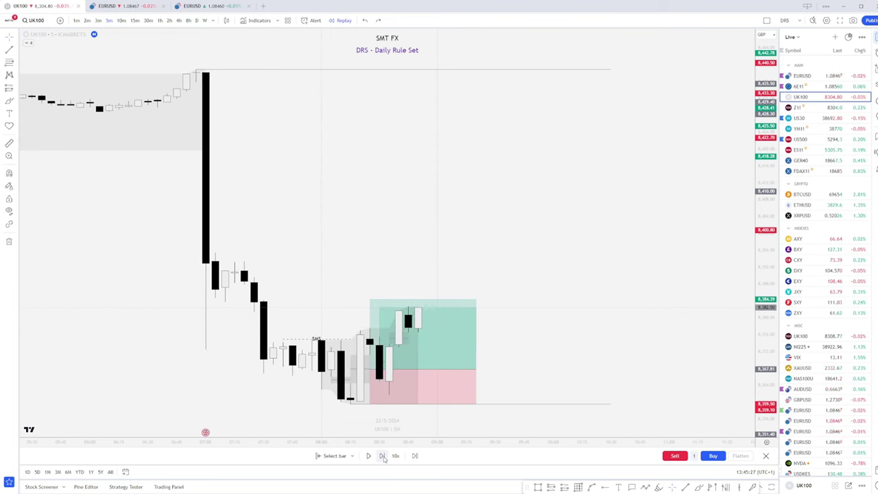
pyautogui.click(382, 456)
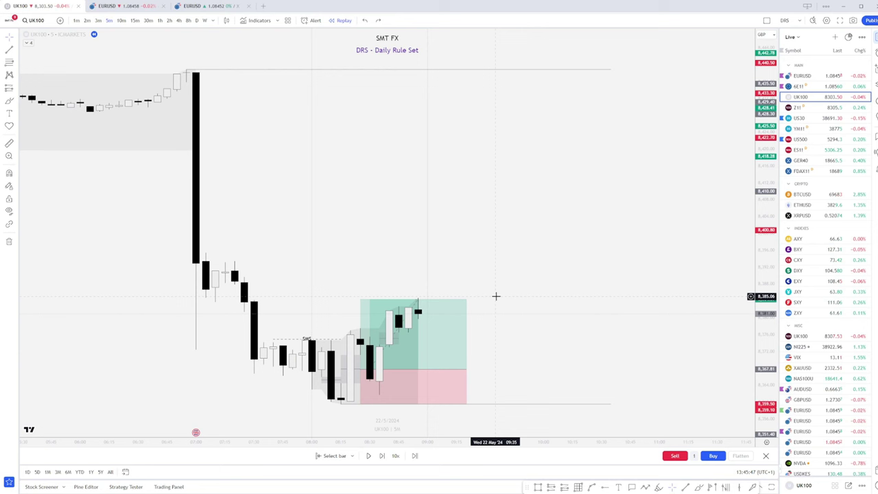
pyautogui.moveTo(439, 302)
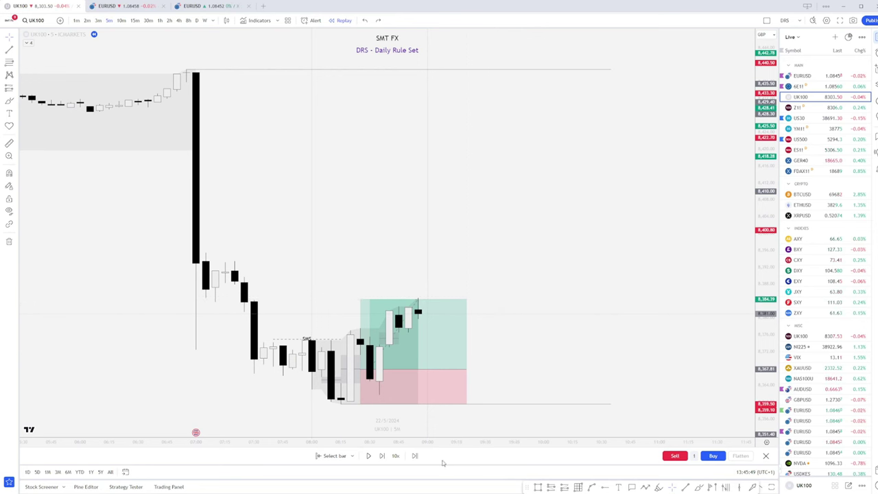
pyautogui.click(383, 456)
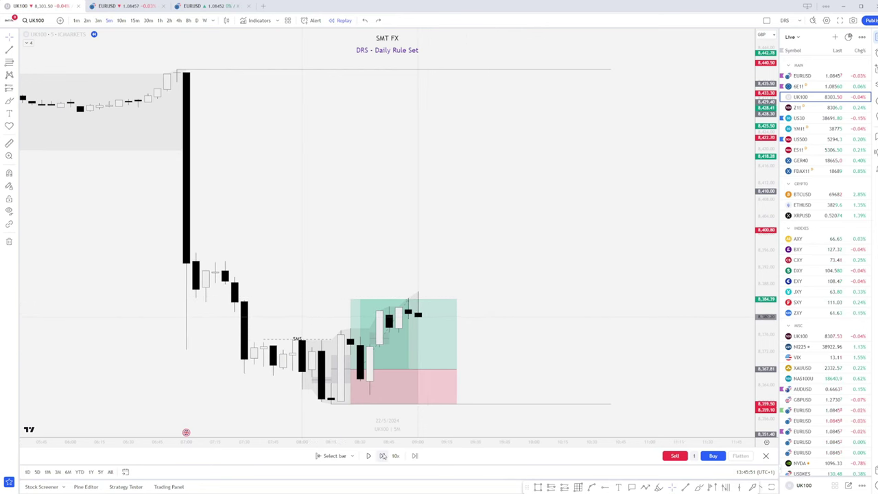
pyautogui.click(382, 456)
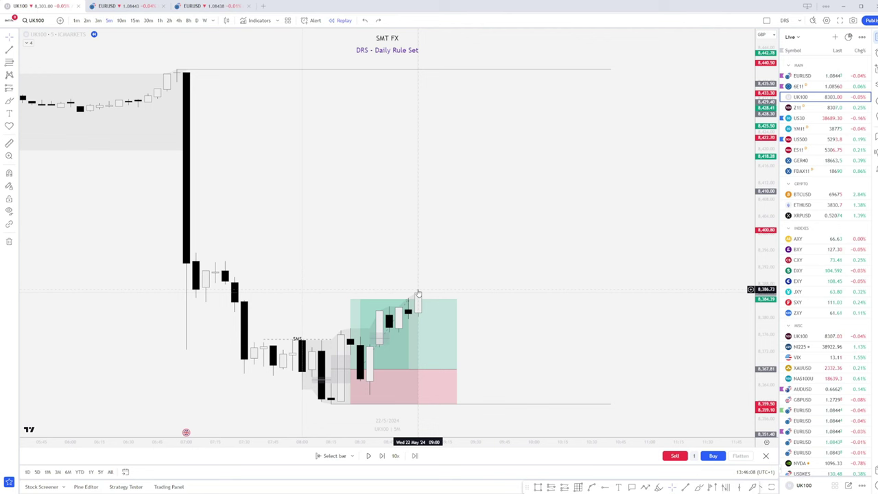
pyautogui.click(409, 300)
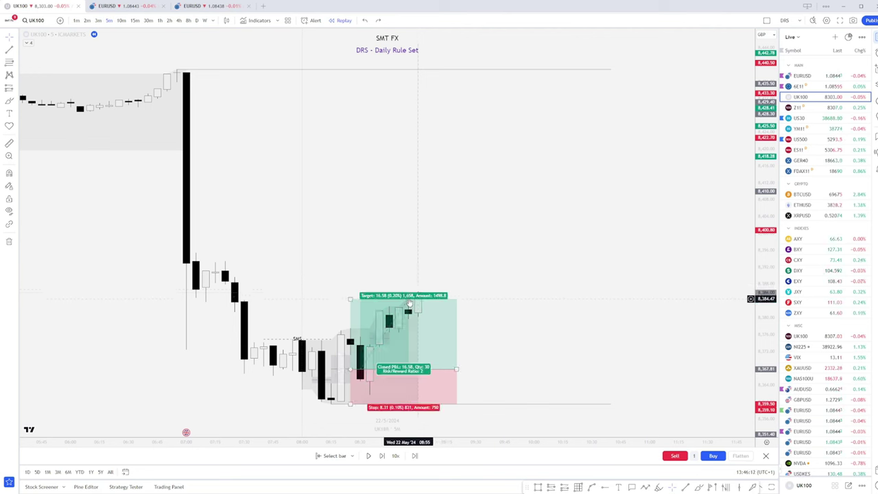
pyautogui.click(467, 296)
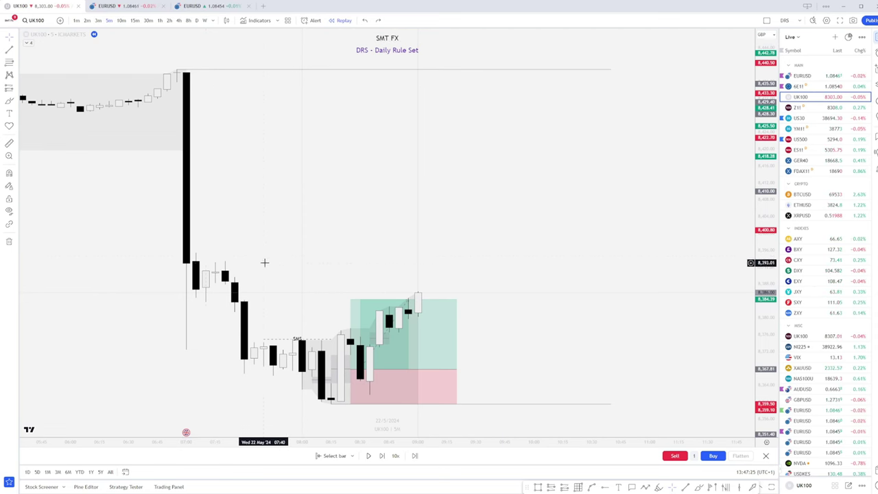
# Step: Play the replay continuously from the 09:00 candle and pause it at about 16:20 on 22 May
pyautogui.scroll(-5, 337, 245)
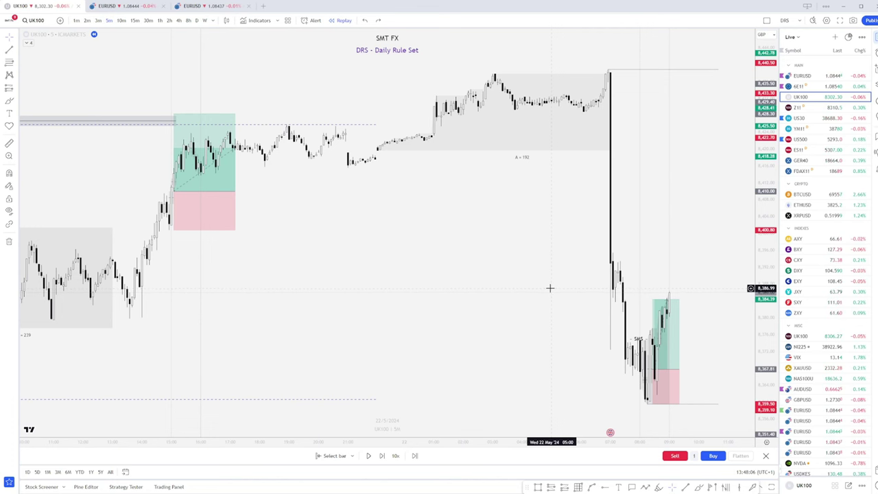
pyautogui.scroll(4, 550, 288)
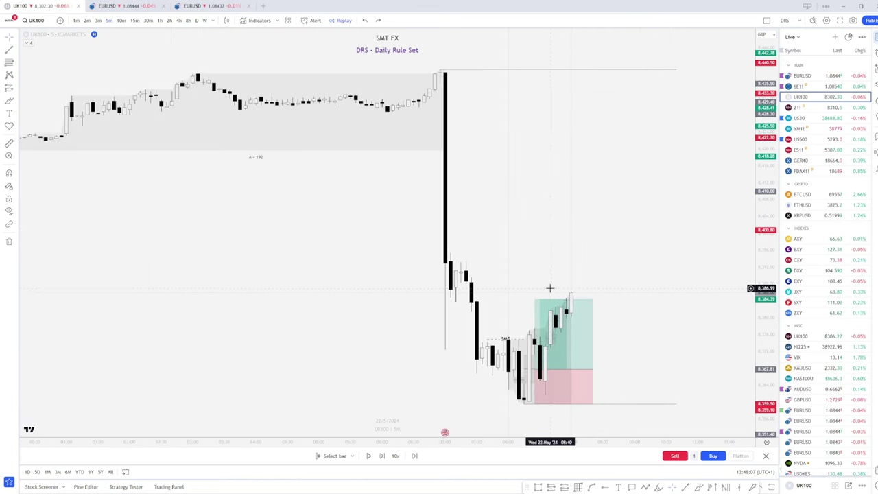
pyautogui.click(368, 456)
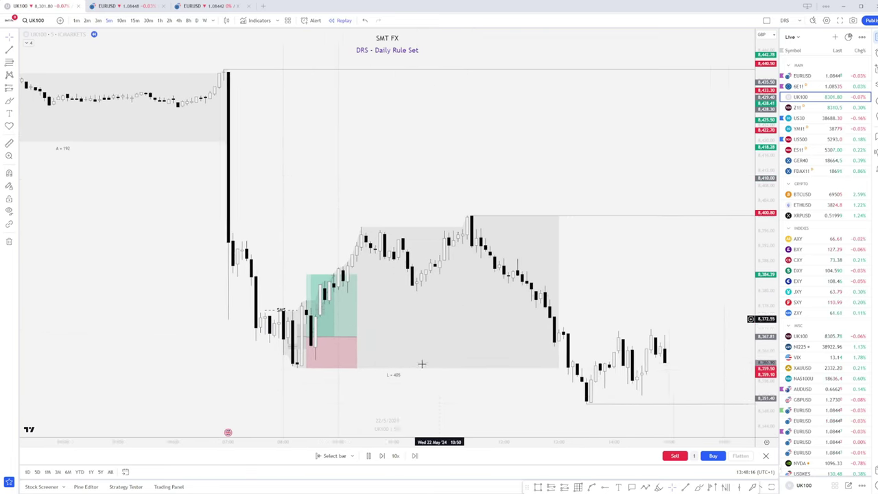
pyautogui.click(368, 455)
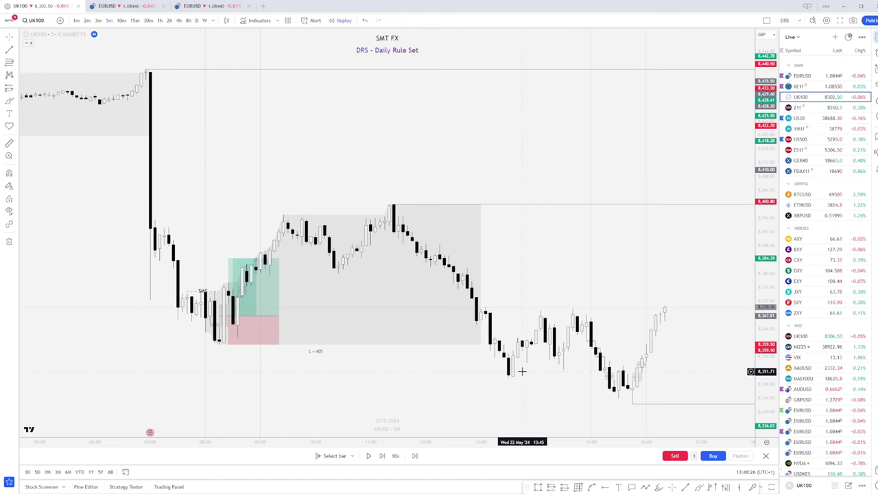
# Step: Review the long position's target, stop and result, and the day's price action from the overnight range to the last replayed candle
pyautogui.hscroll(-10, 389, 358)
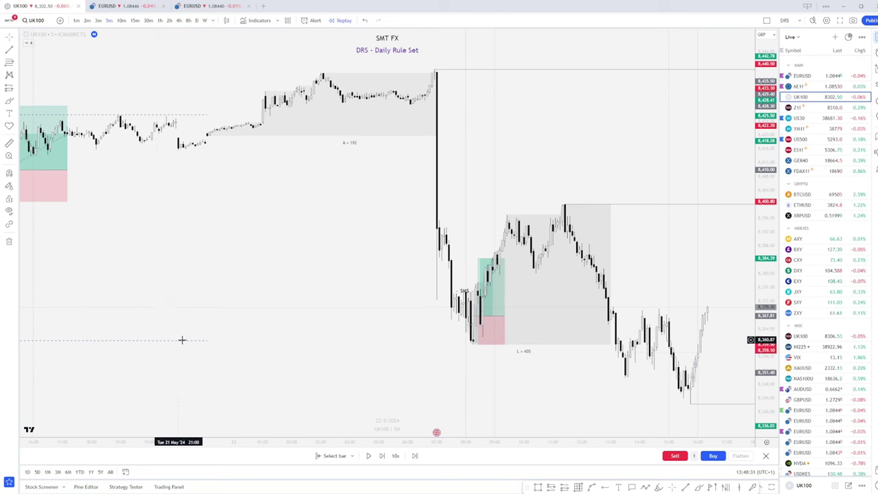
pyautogui.click(484, 307)
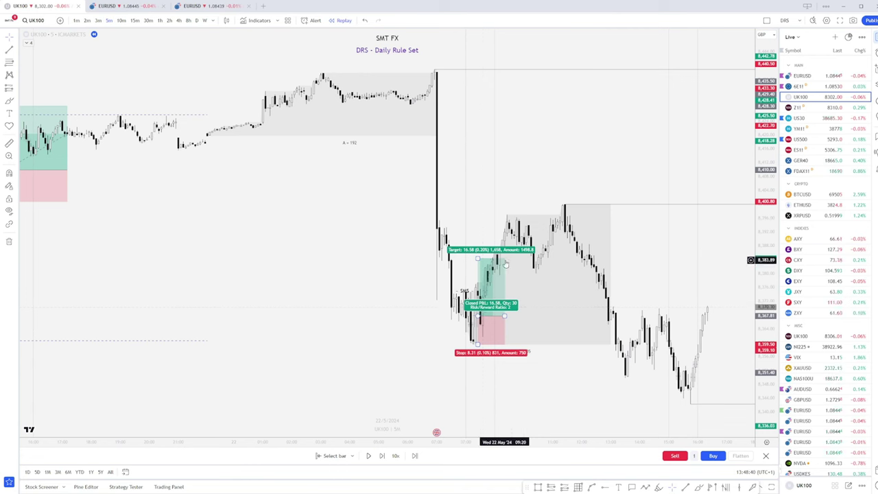
pyautogui.click(507, 265)
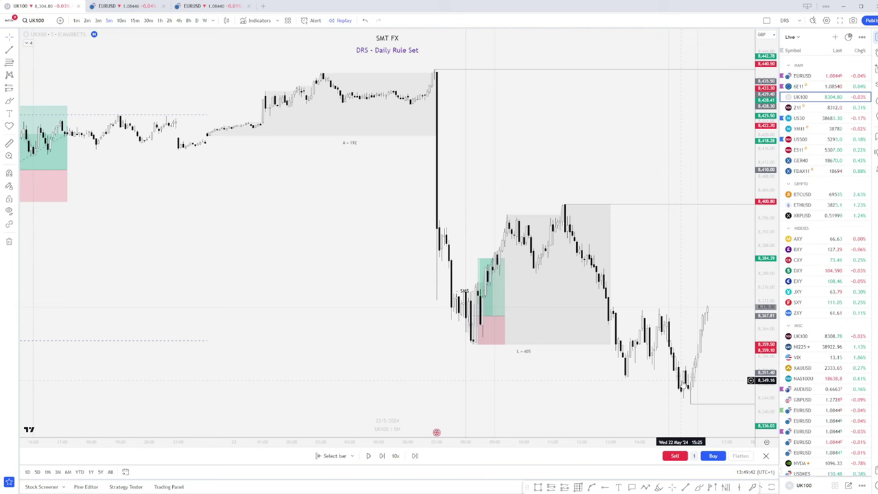
pyautogui.moveTo(729, 269); pyautogui.dragTo(470, 237)
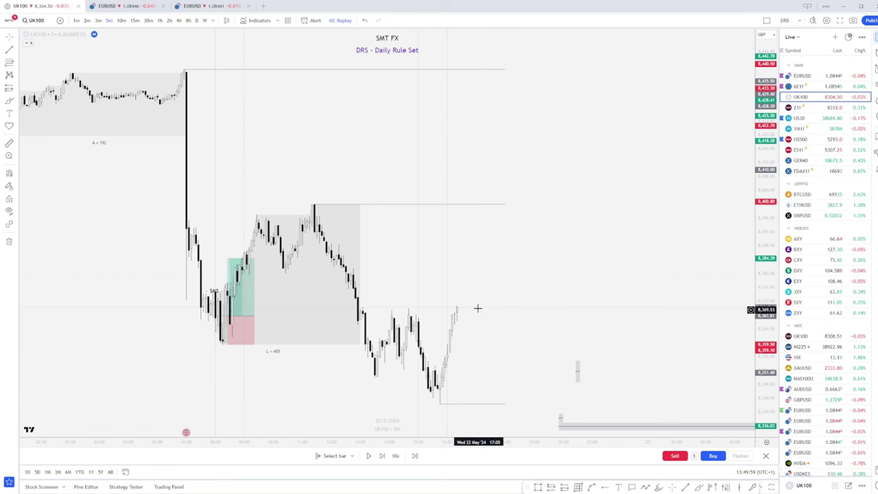
pyautogui.moveTo(415, 269); pyautogui.dragTo(577, 264)
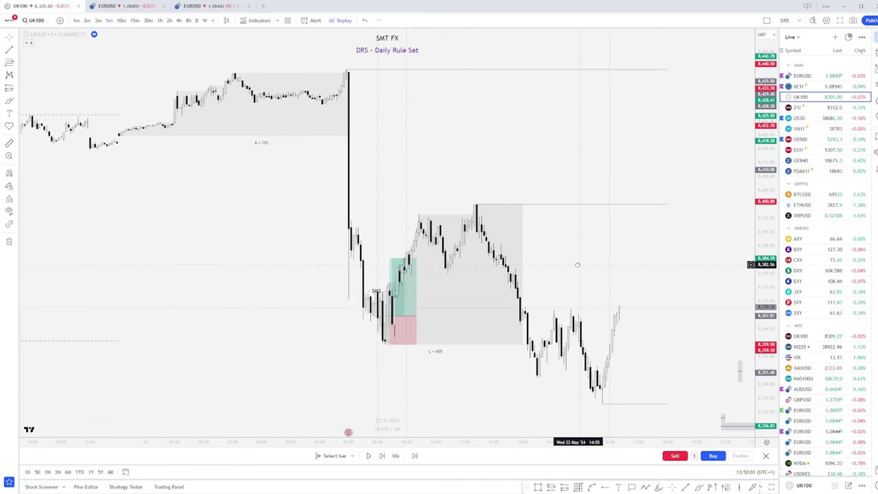